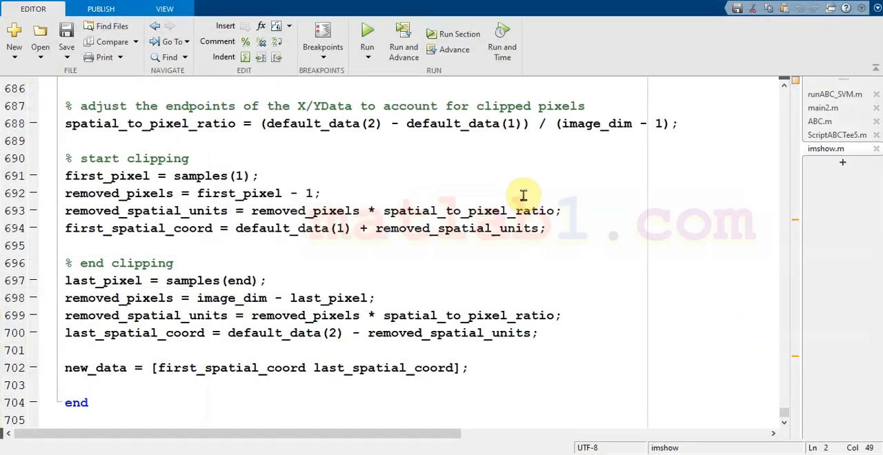
scroll(615, 231, up, 20)
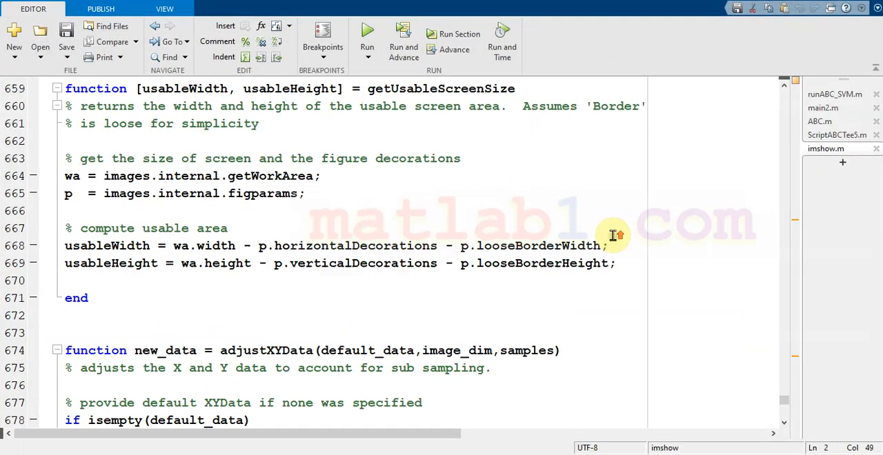
drag(788, 379, 783, 93)
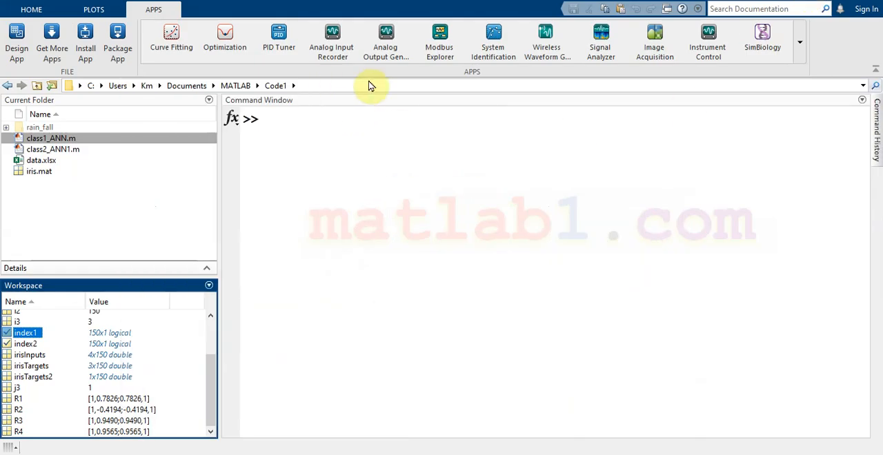
- Examine the full gallery of available apps, from the favorites through the signal processing and communications category
click(800, 52)
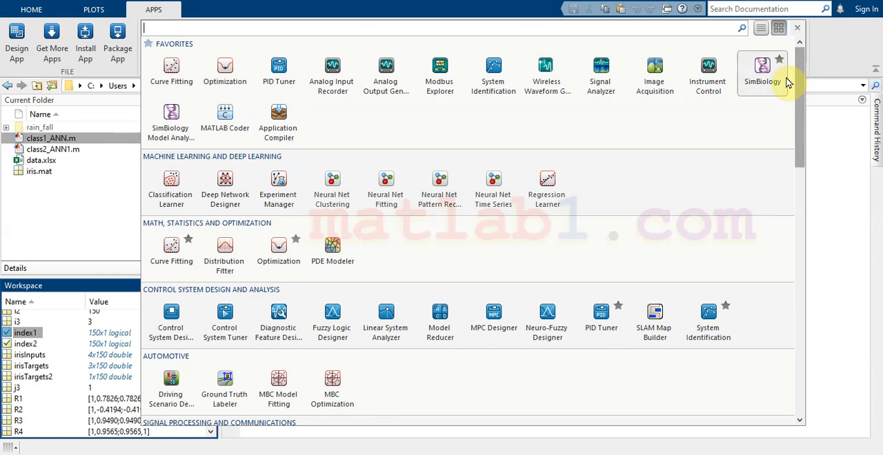
click(715, 454)
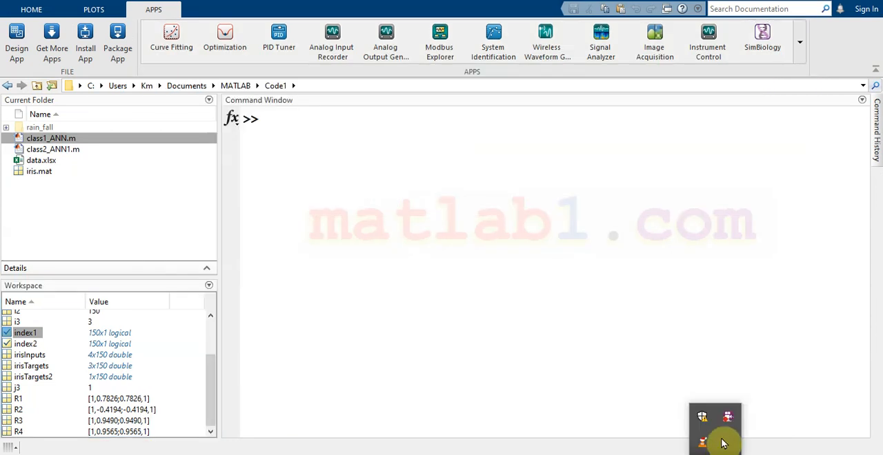
click(803, 54)
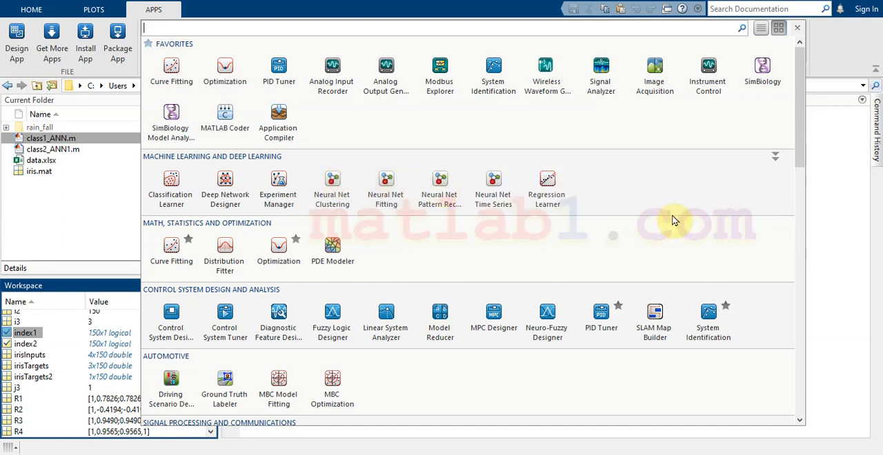
scroll(695, 182, down, 1)
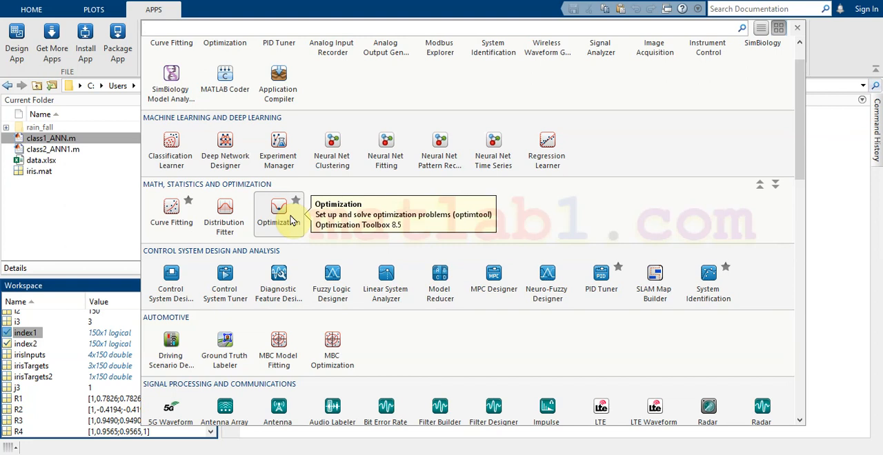
scroll(656, 245, down, 3)
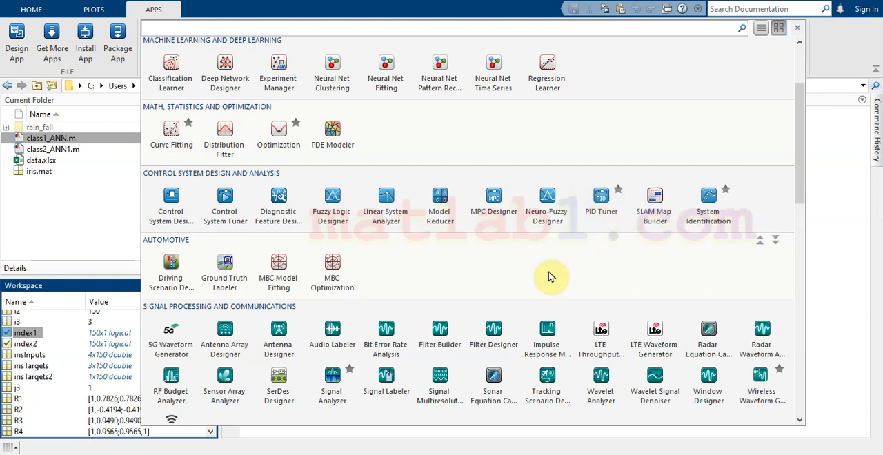
scroll(487, 246, down, 1)
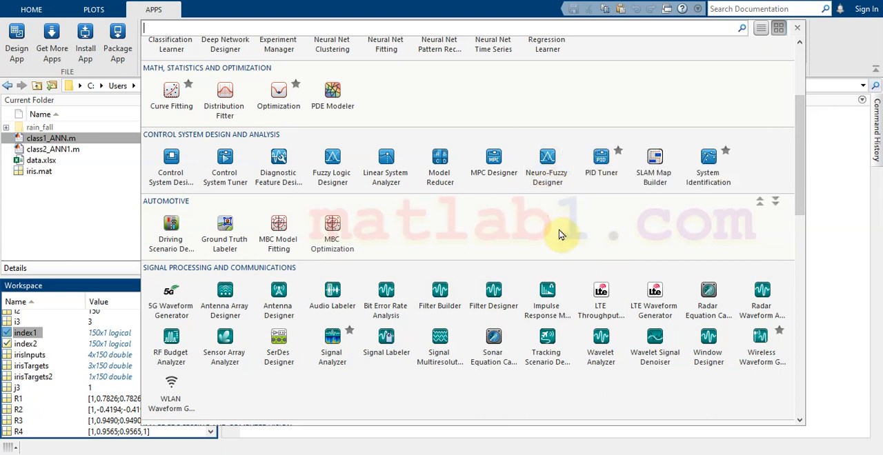
scroll(562, 233, up, 2)
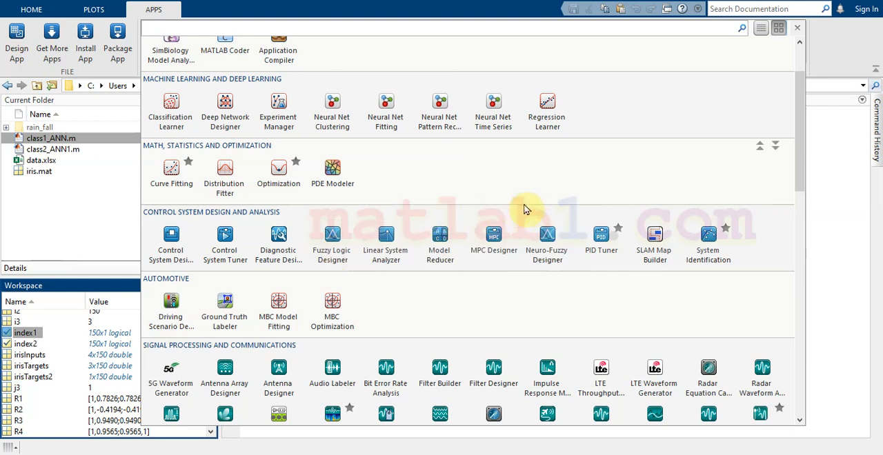
scroll(552, 205, up, 1)
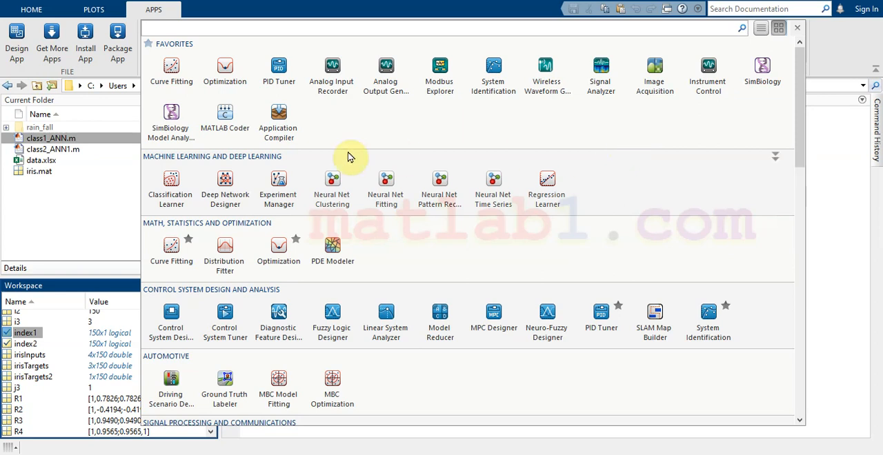
- Launch the Curve Fitting app and name the fit matlab1_com
click(174, 72)
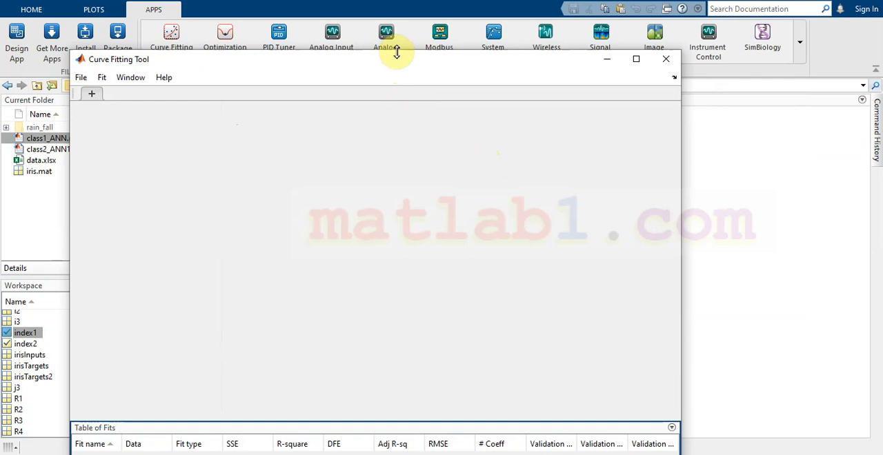
drag(379, 102, 538, 27)
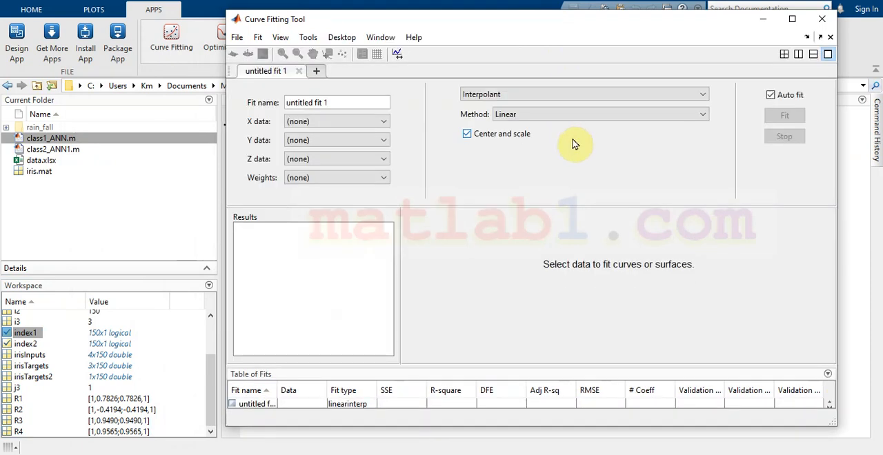
click(369, 102)
drag(352, 103, 249, 102)
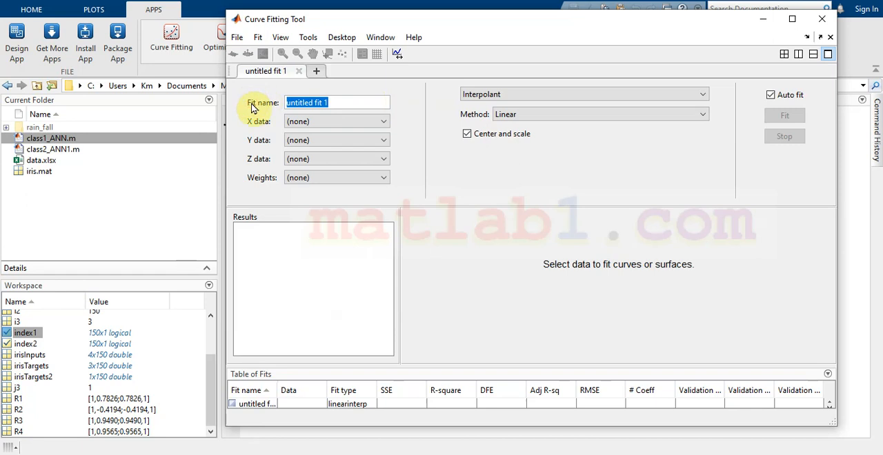
text(matlab1_com)
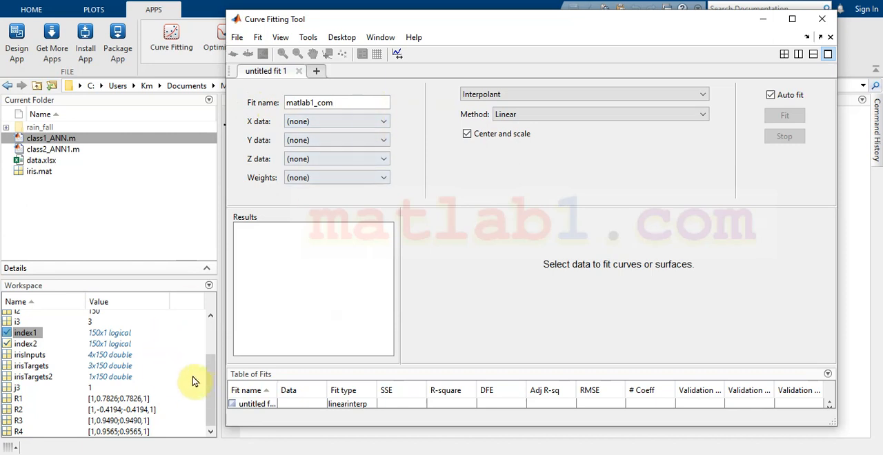
- Display the contents of the workspace variable R1 in the Command Window
click(212, 391)
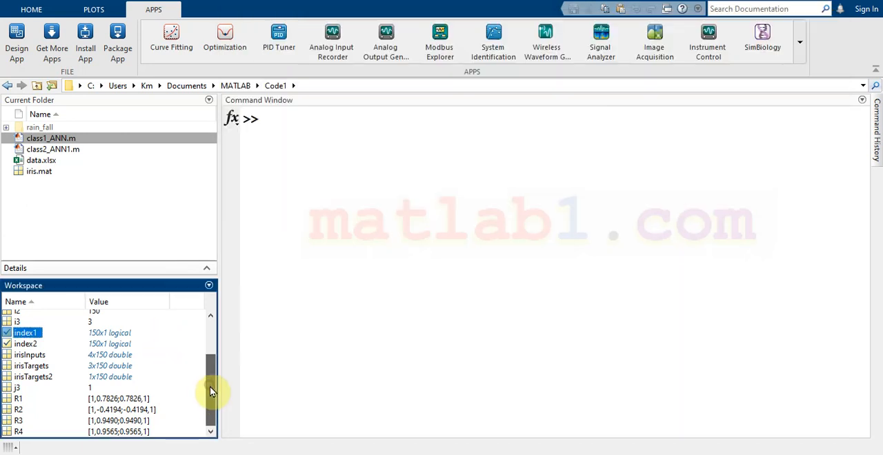
click(138, 401)
drag(152, 401, 339, 138)
key(Return)
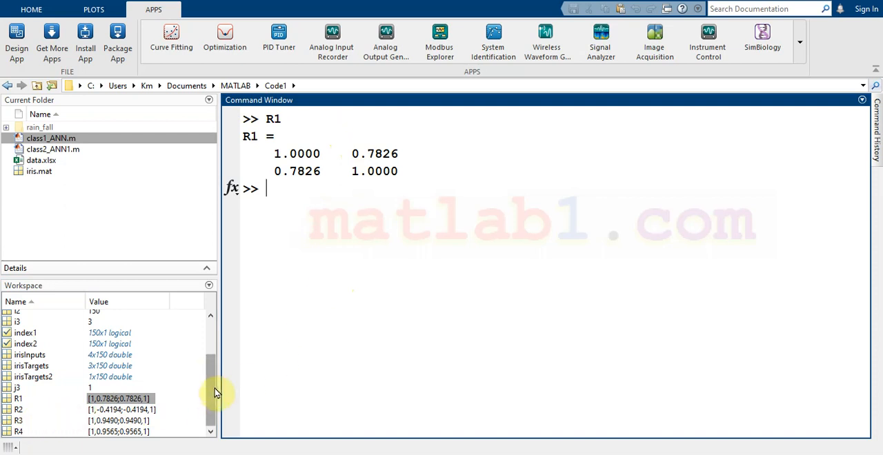
- Create a 5-by-1 random vector A with the command A = rand(5,1)
drag(214, 391, 220, 349)
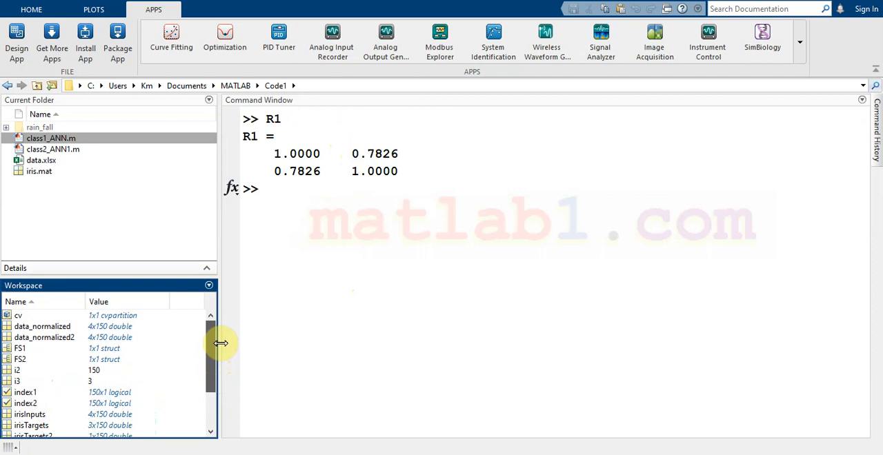
click(332, 204)
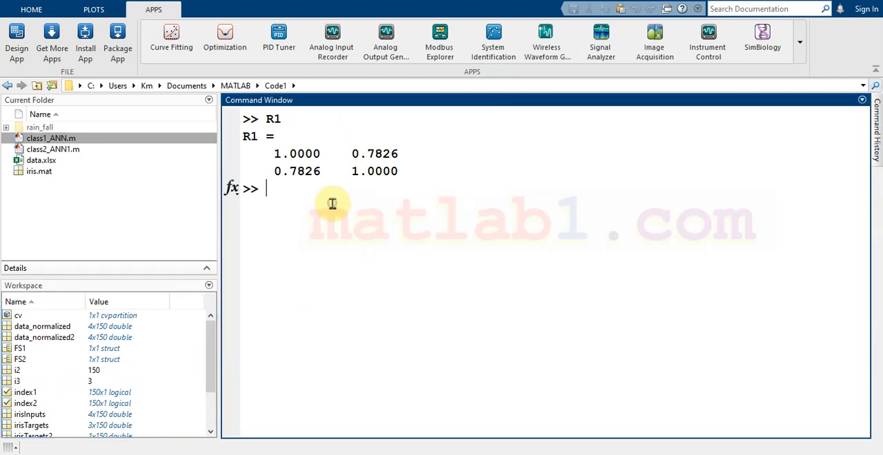
text(A = rand)
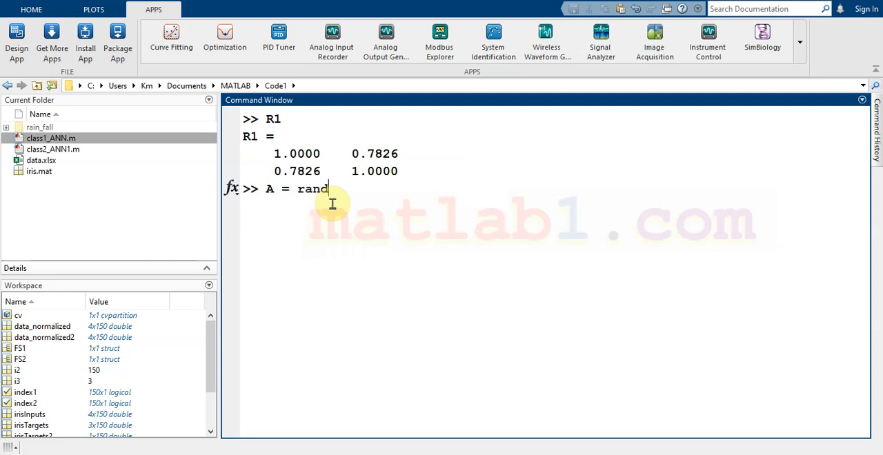
text(())
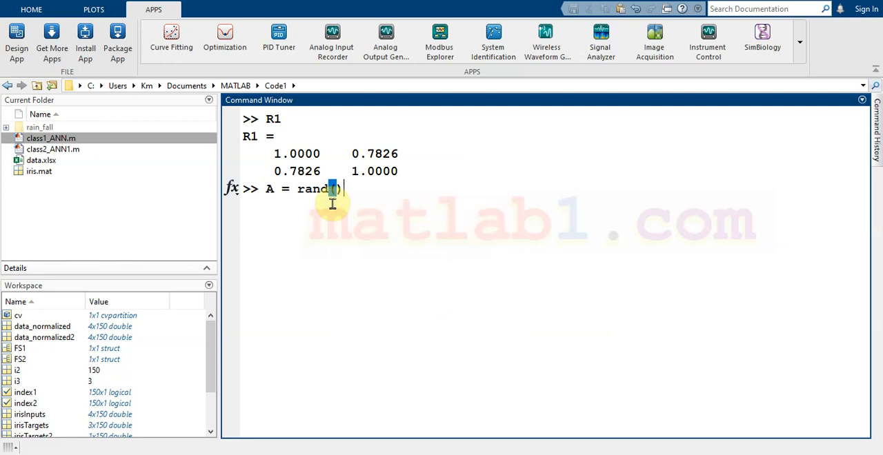
key(Left)
text(5,1)
key(Return)
- Create a second random vector with the command B = rand(5,1)
text(B = rnad)
key(BackSpace)
key(BackSpace)
key(BackSpace)
text(and(5,1)
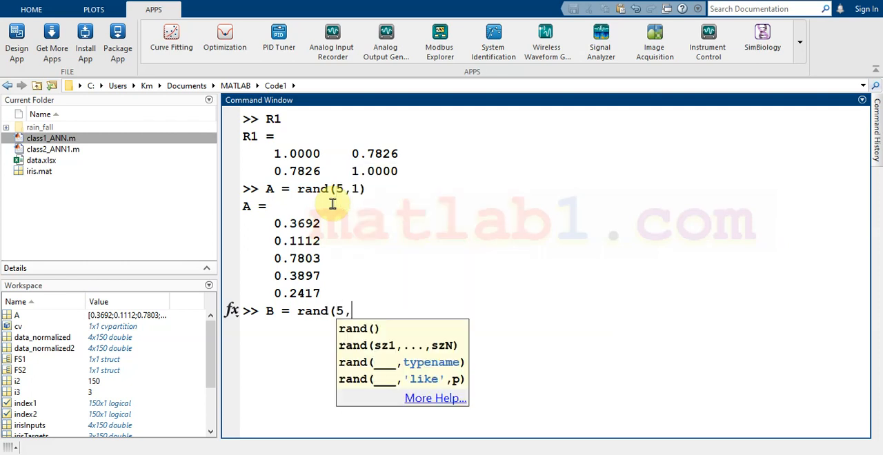
text())
key(Return)
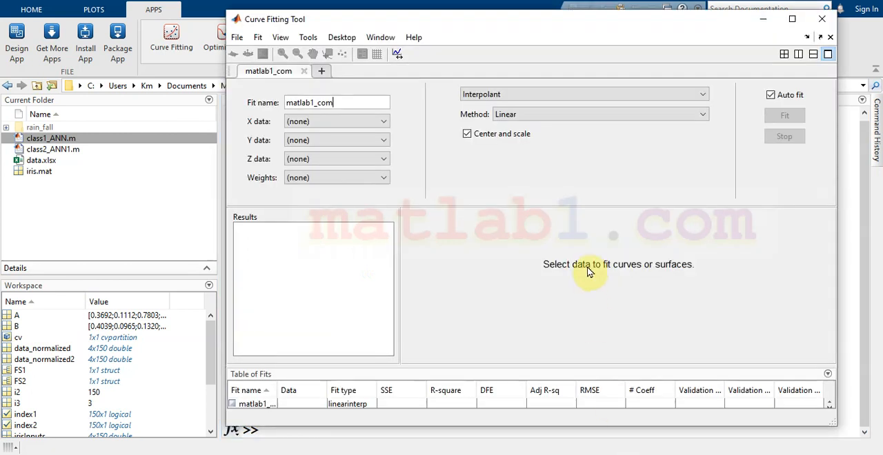
- Assign variable A as the X data and variable B as the Y data of the matlab1_com fit
click(384, 123)
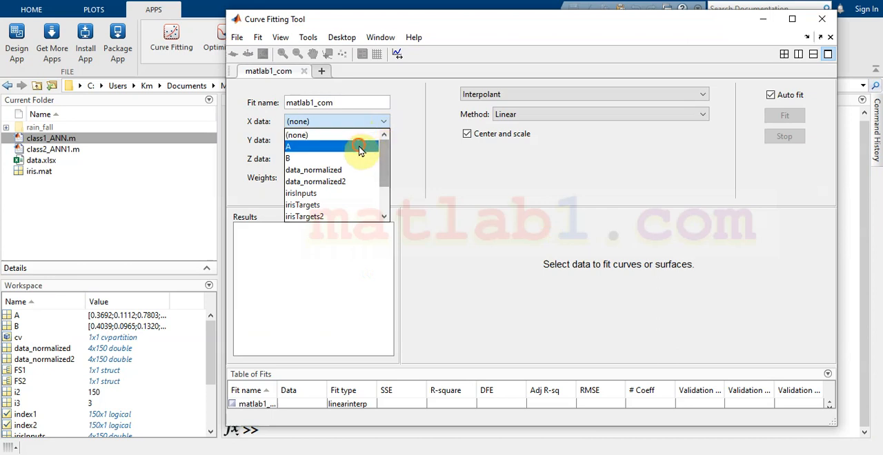
click(359, 143)
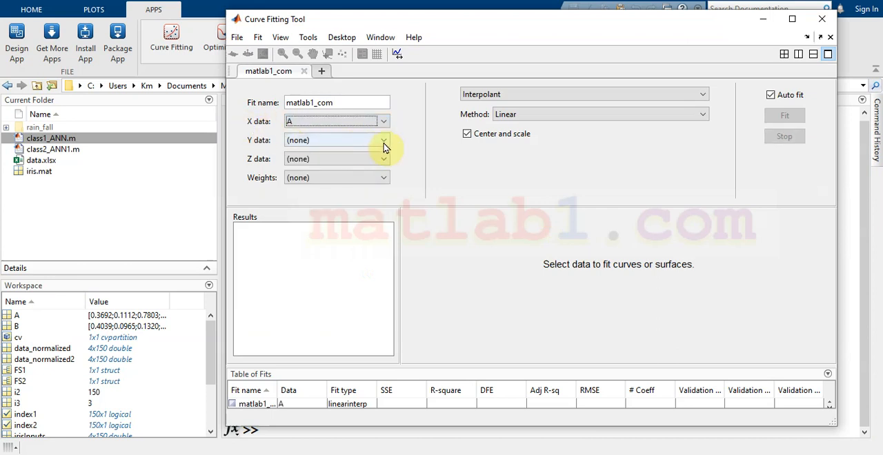
click(384, 142)
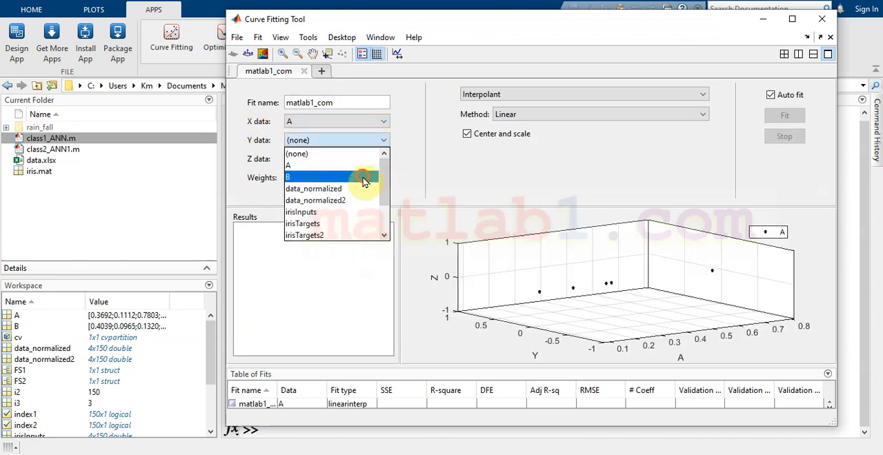
click(379, 182)
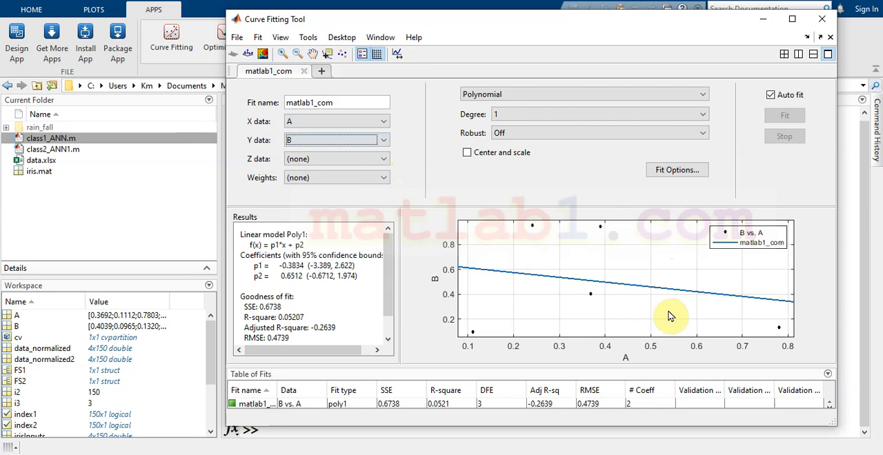
- Set the polynomial fit's degree to 2 and review its coefficients and goodness of fit
drag(477, 25, 406, 12)
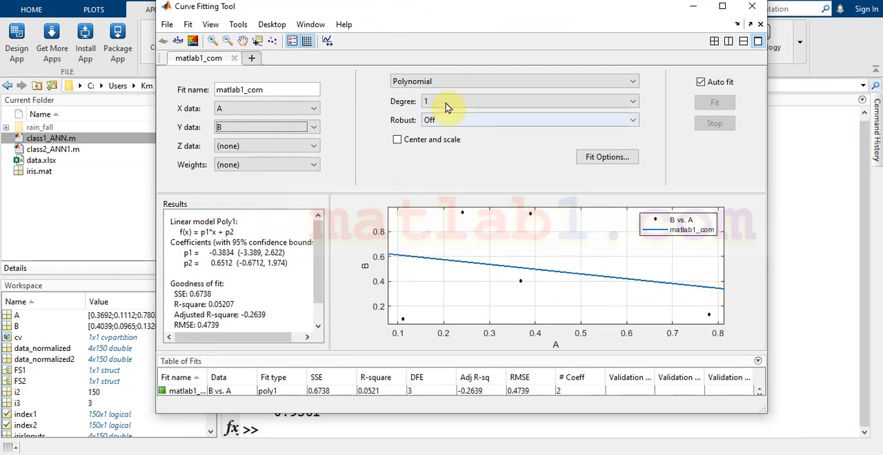
click(449, 82)
click(449, 81)
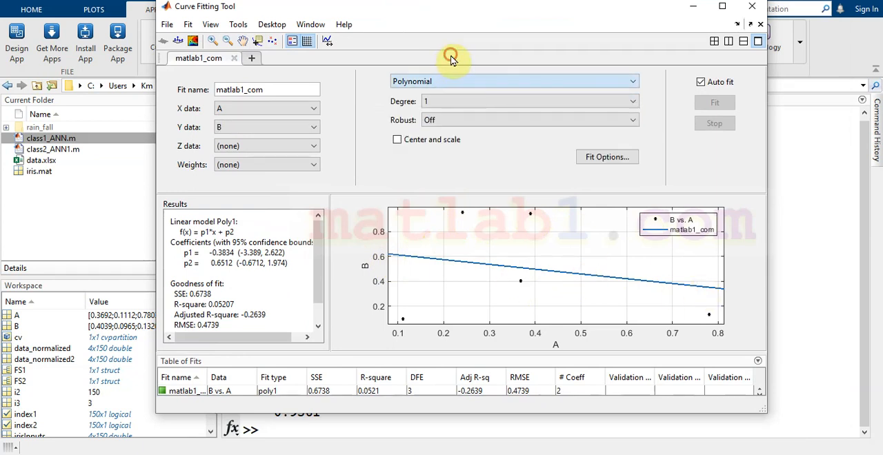
click(472, 102)
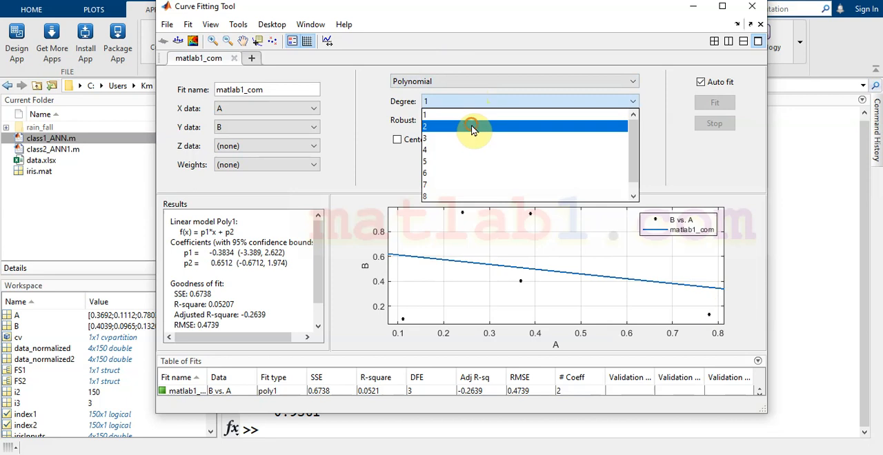
click(474, 128)
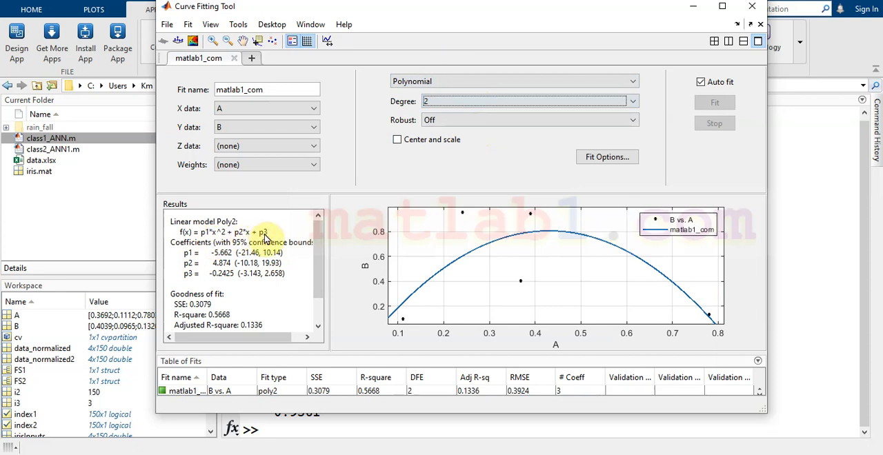
drag(320, 246, 319, 275)
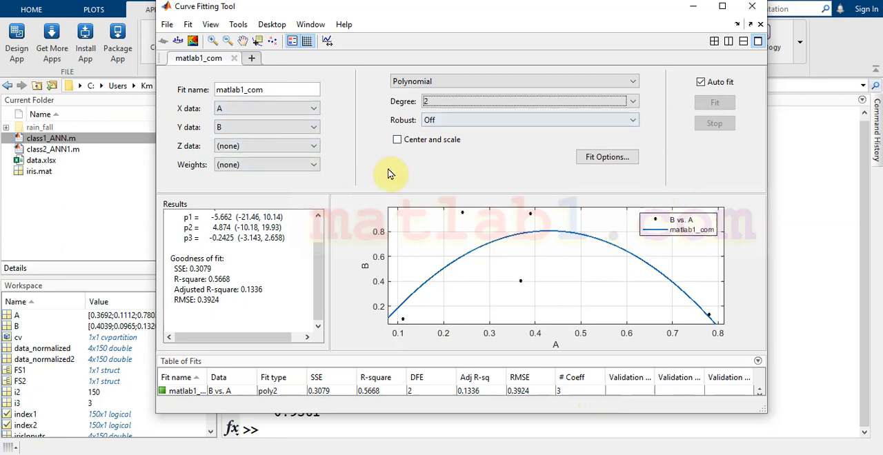
- Try the Weibull model as the fit type and review its coefficients and goodness of fit
click(502, 82)
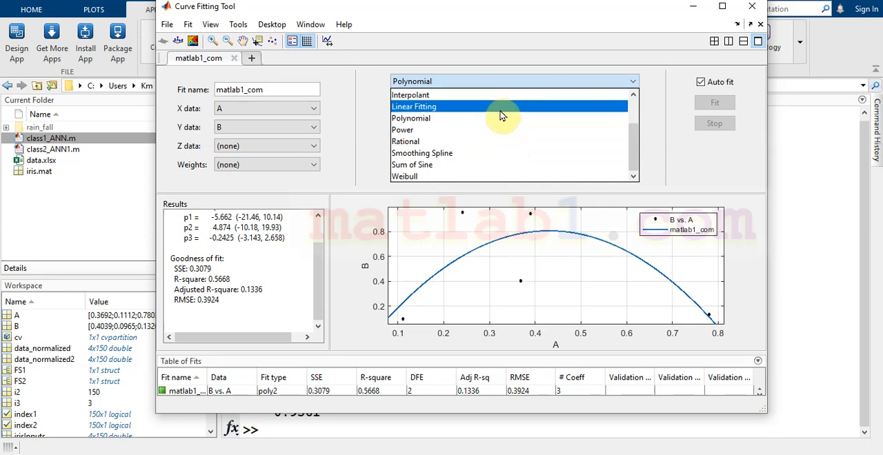
click(500, 176)
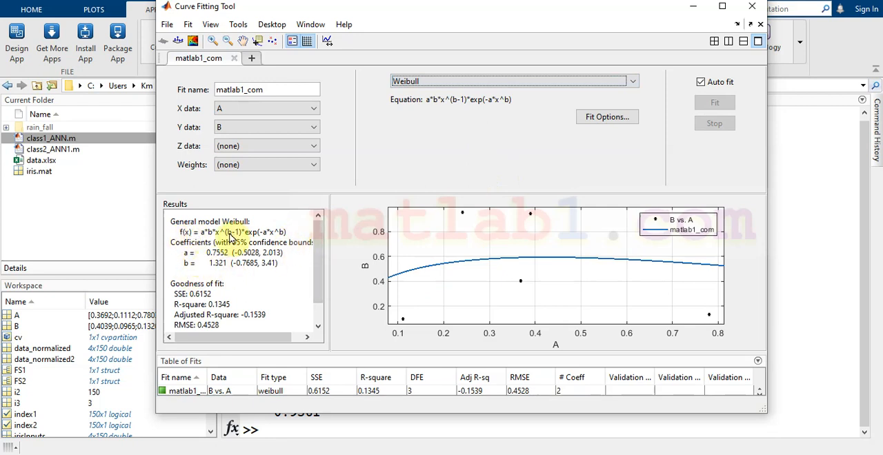
drag(321, 253, 320, 272)
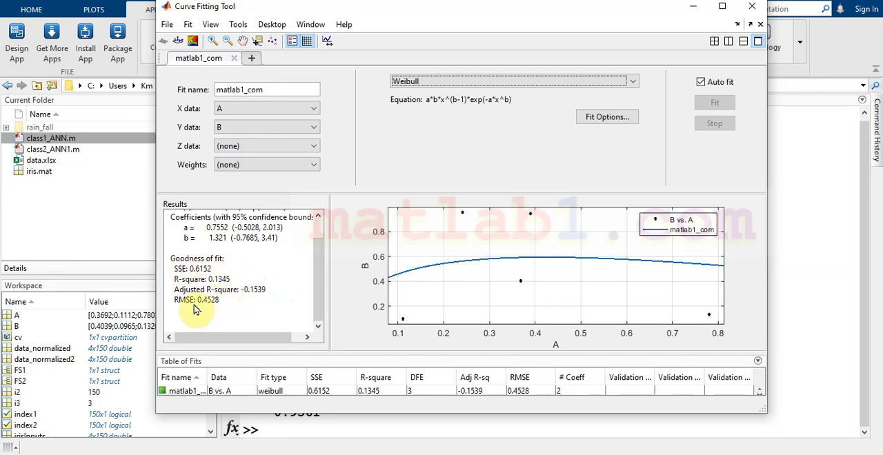
- Switch the fit type back to Polynomial and check the goodness-of-fit results
click(474, 82)
click(465, 118)
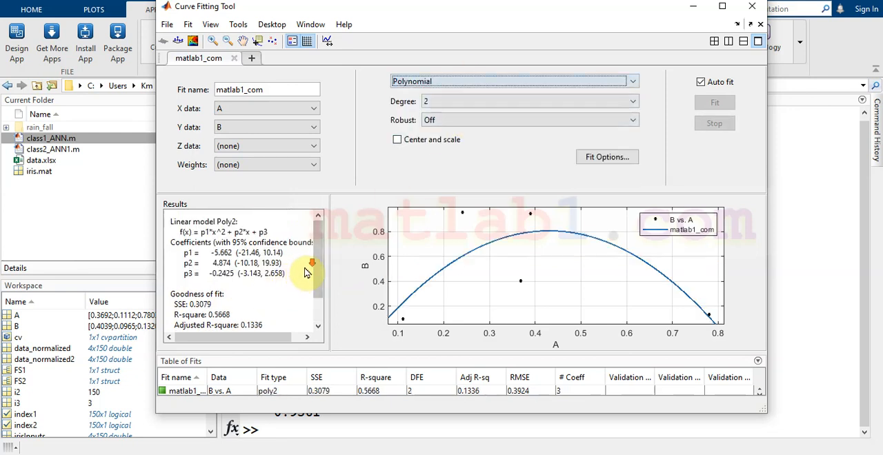
scroll(306, 274, down, 1)
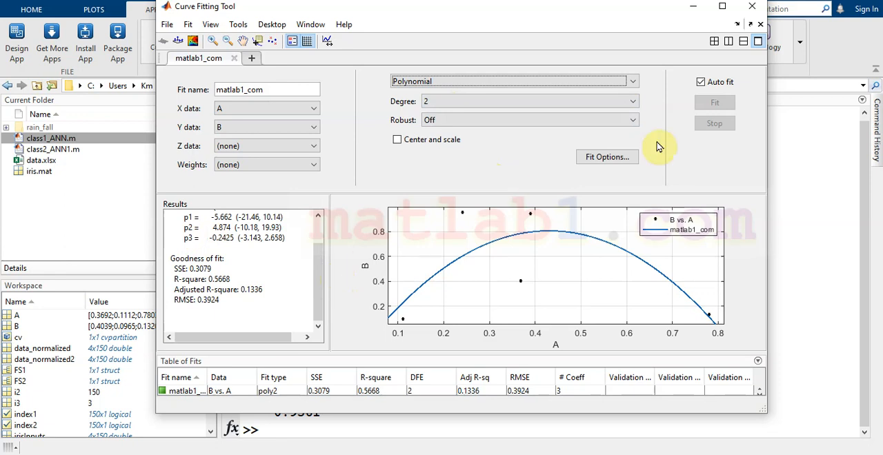
click(753, 10)
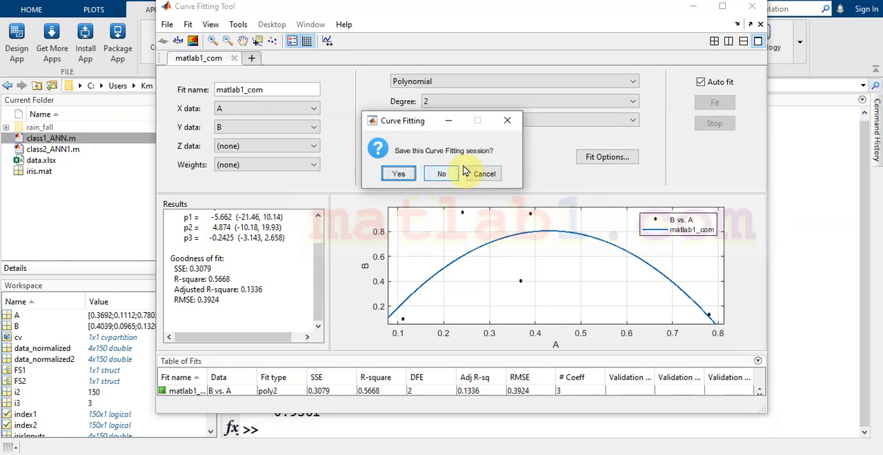
click(484, 174)
click(168, 28)
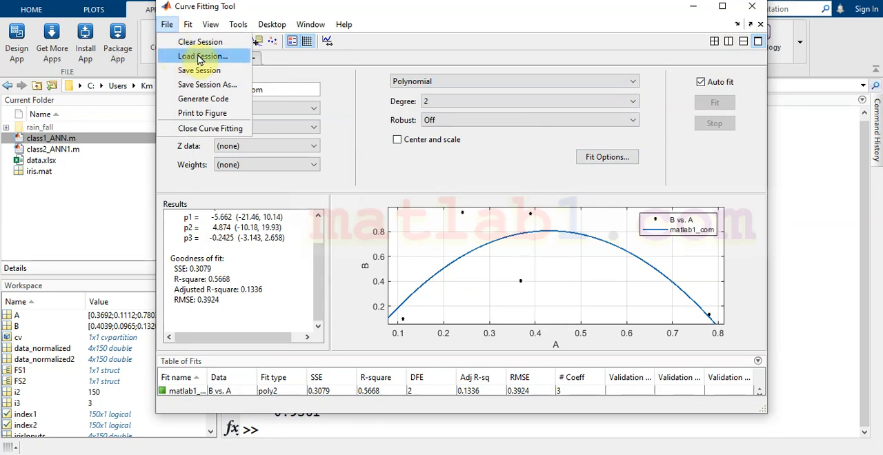
click(471, 9)
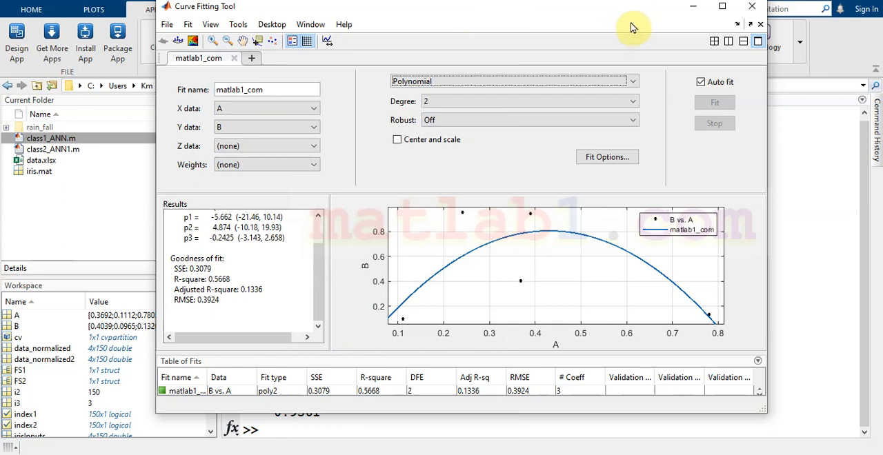